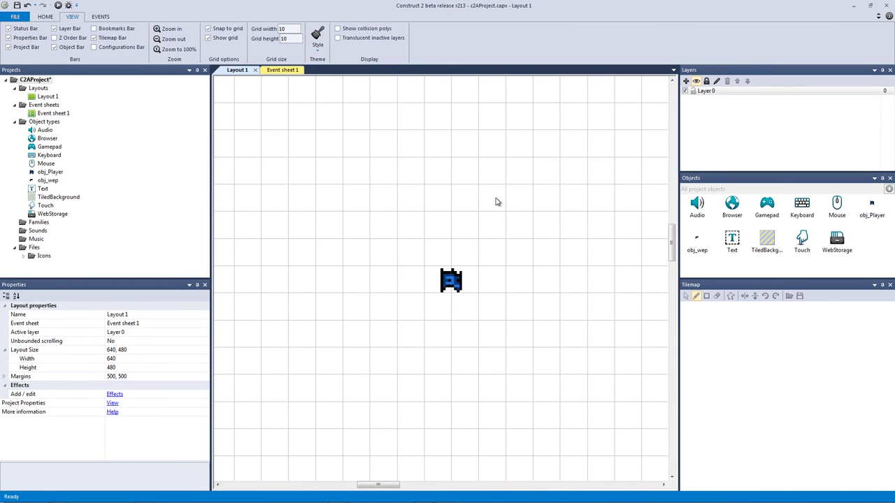
Select obj_Player on the layout and scroll its properties down to Behaviors
left_click_drag(392, 238, 510, 330)
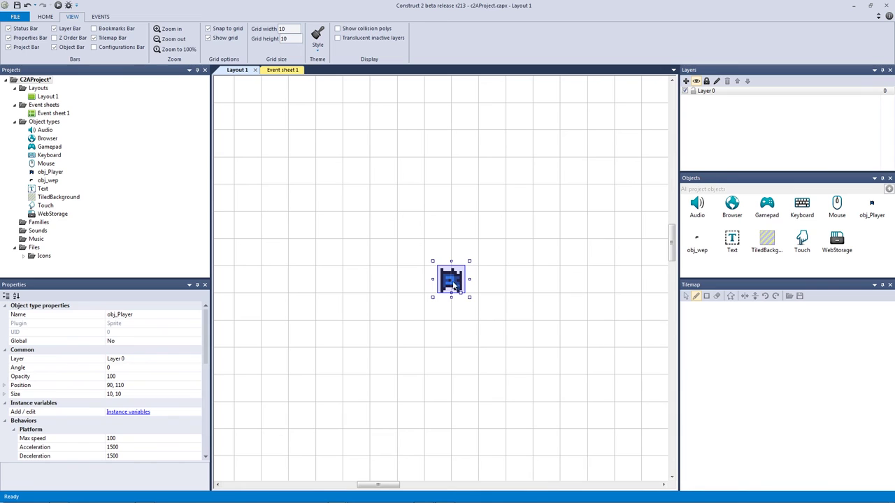
scroll(187, 356, "down", 5)
Review the player's Platform and BoundToLayout behaviours, then close the list
left_click(120, 420)
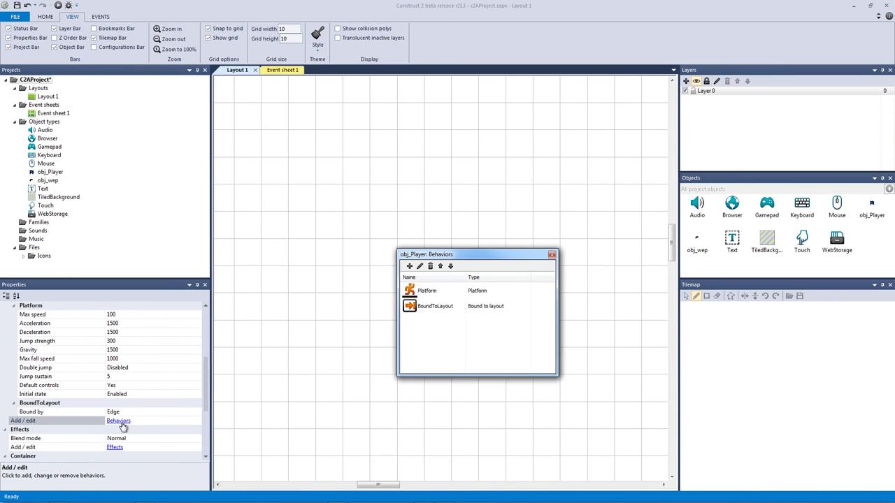
left_click(448, 306)
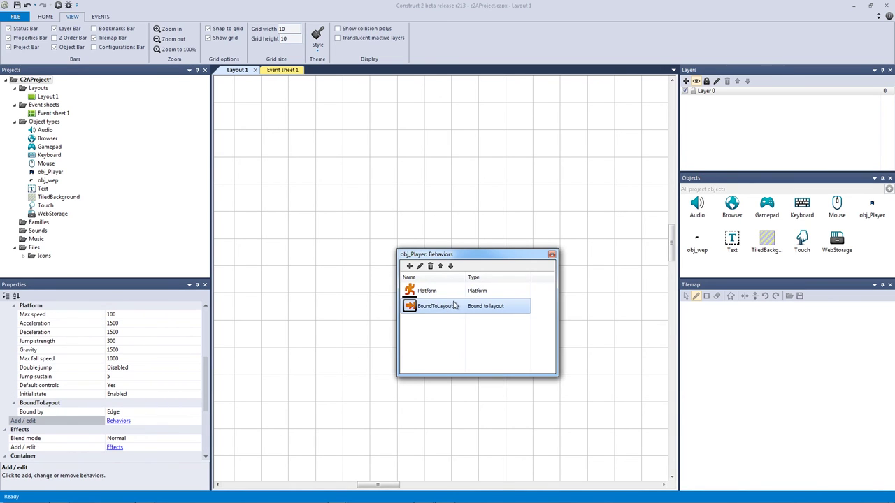
left_click(551, 255)
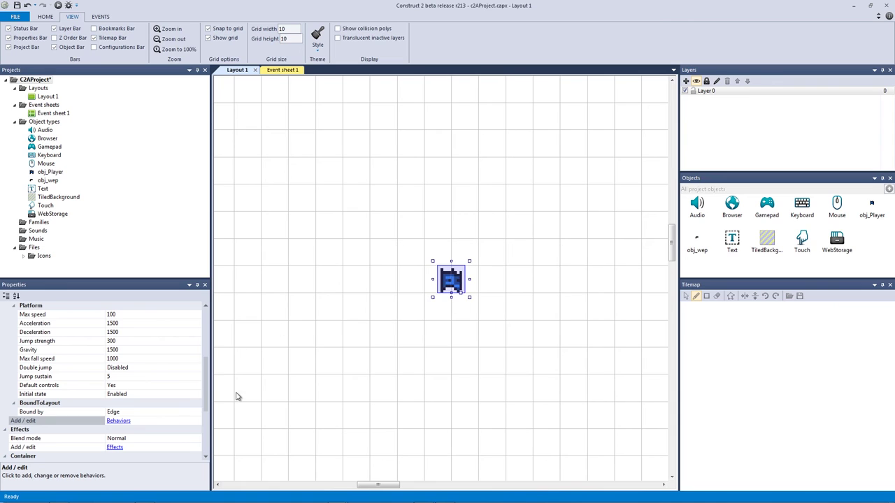
Check the Platform Max speed, Jump strength and Jump sustain values, then reselect obj_Player
mouse_move(203, 403)
left_mouse_down()
mouse_move(213, 381)
mouse_move(209, 395)
left_mouse_up()
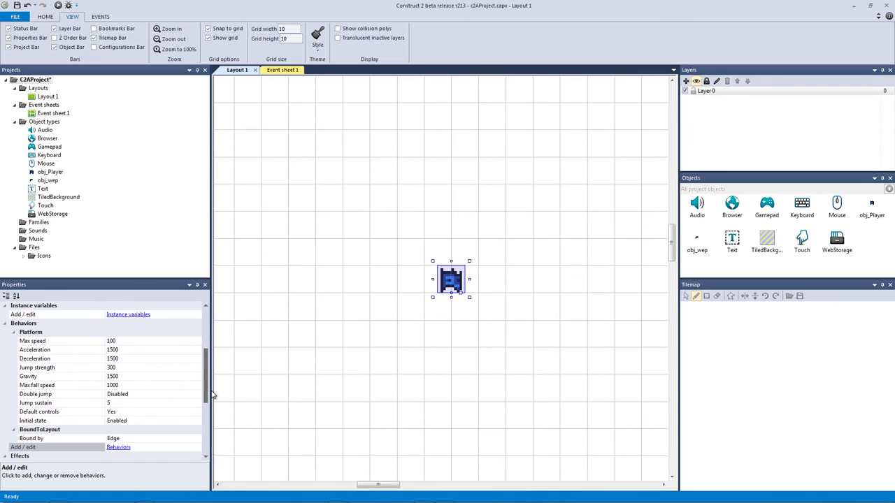
left_click(71, 341)
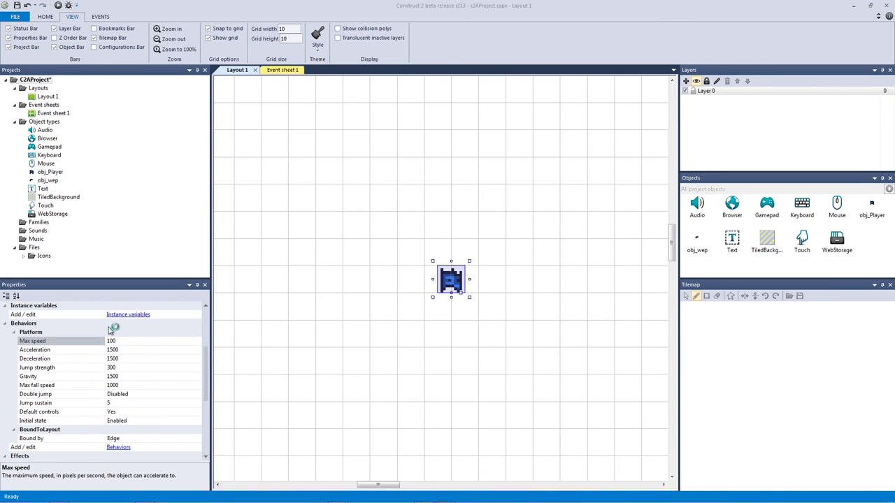
left_click(100, 367)
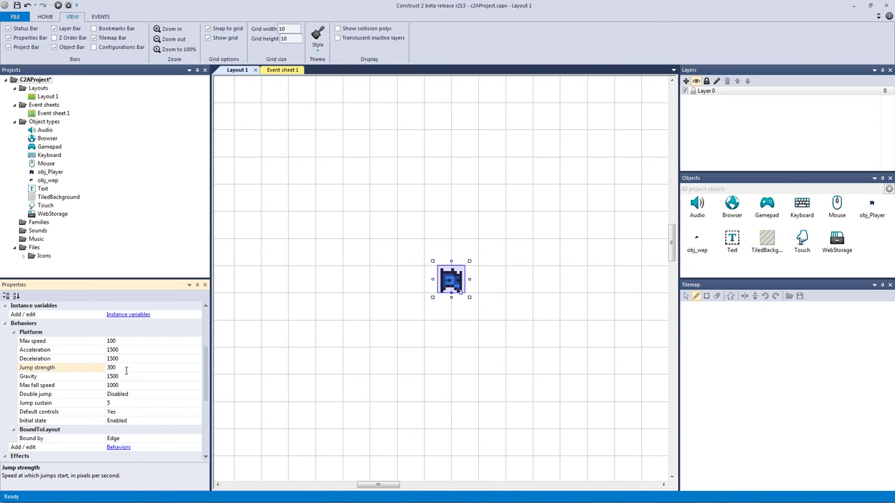
left_click(80, 404)
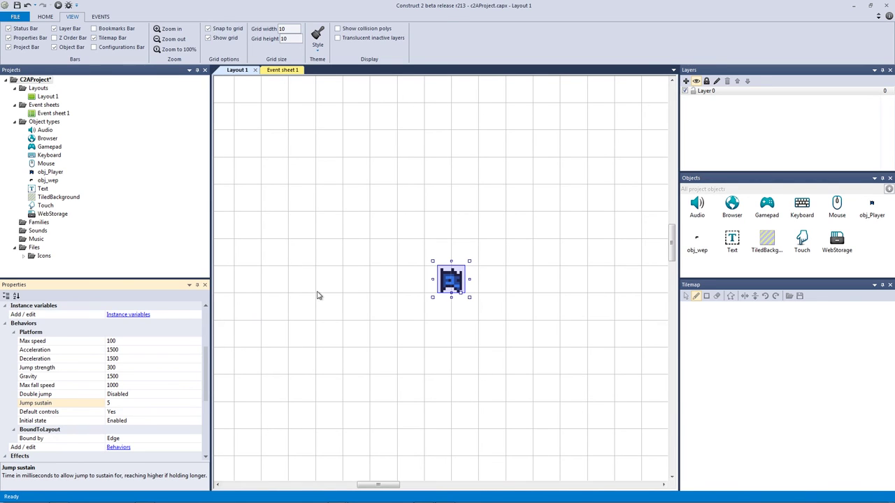
left_click(351, 260)
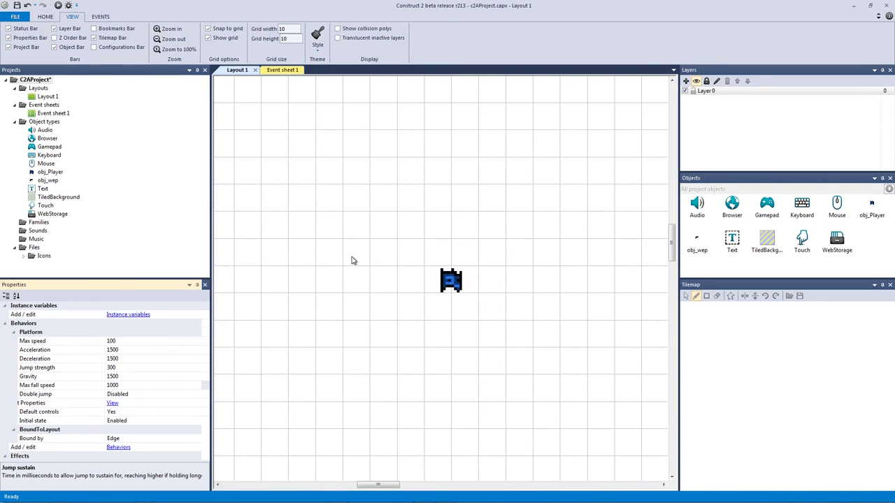
left_click_drag(574, 359, 409, 214)
Open obj_Player's image zoomed in and step through idle frames 0, 1 and 2
double_click(451, 280)
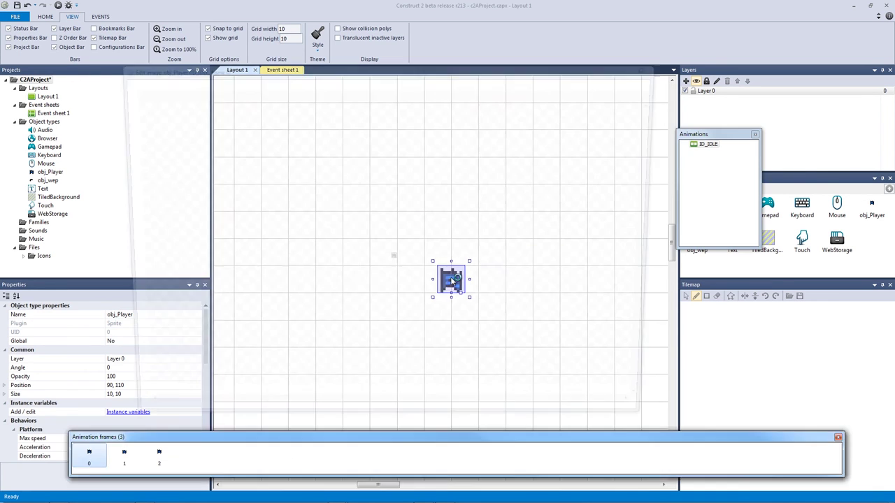
left_click(305, 79)
left_click(305, 79)
left_click(305, 80)
left_click(305, 80)
left_click(304, 80)
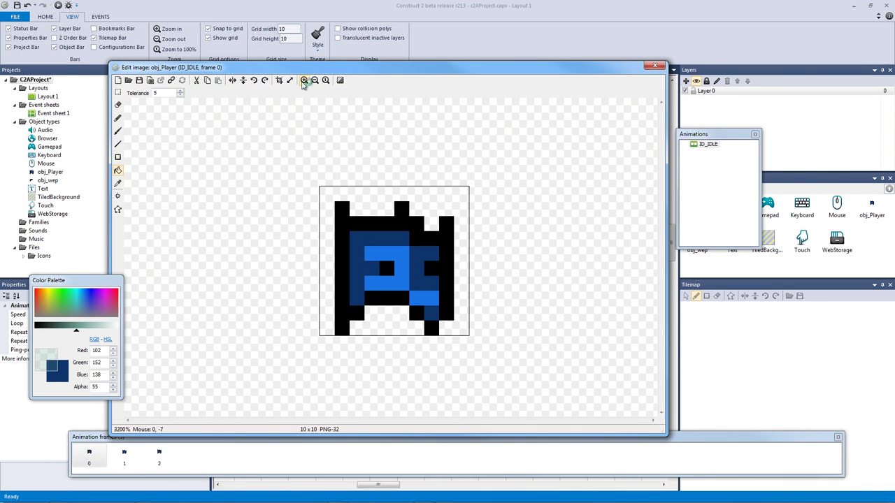
left_click(124, 454)
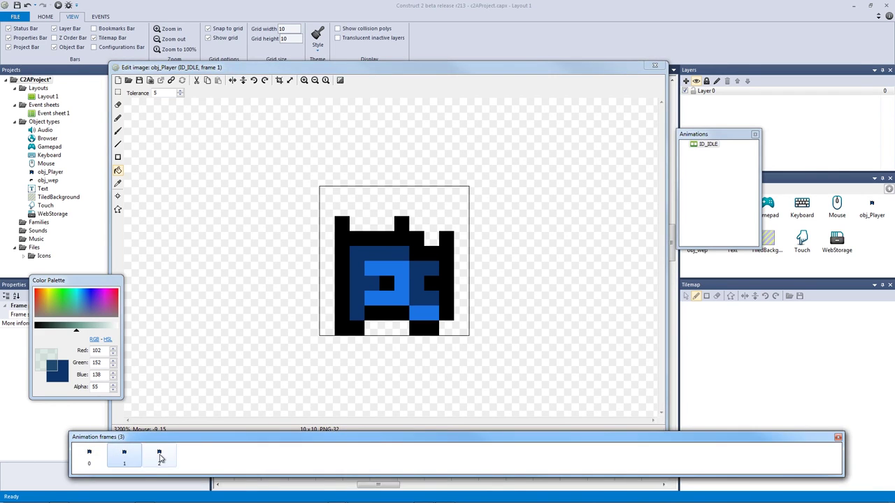
left_click(159, 454)
left_click(85, 458)
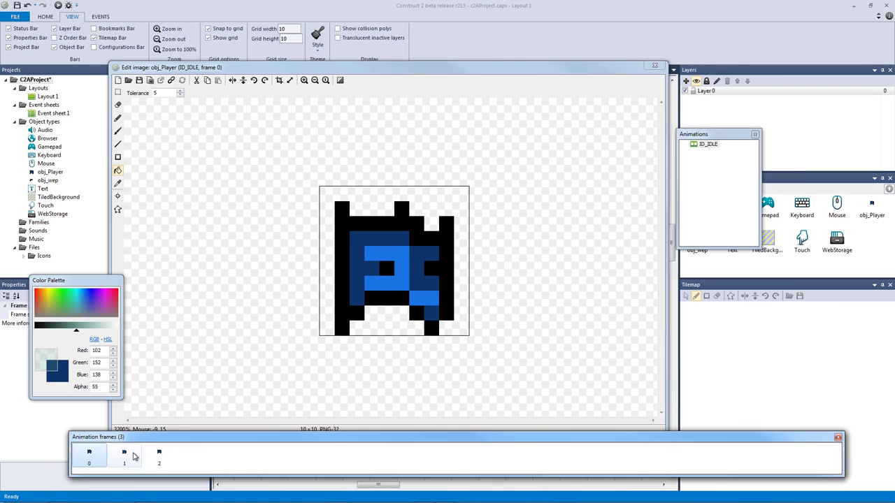
left_click(124, 456)
left_click(89, 456)
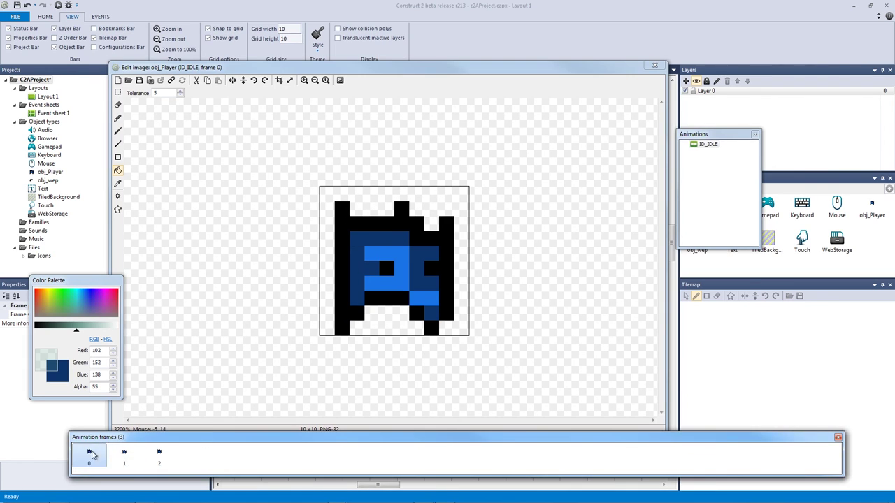
left_click(126, 455)
left_click(159, 456)
left_click(124, 456)
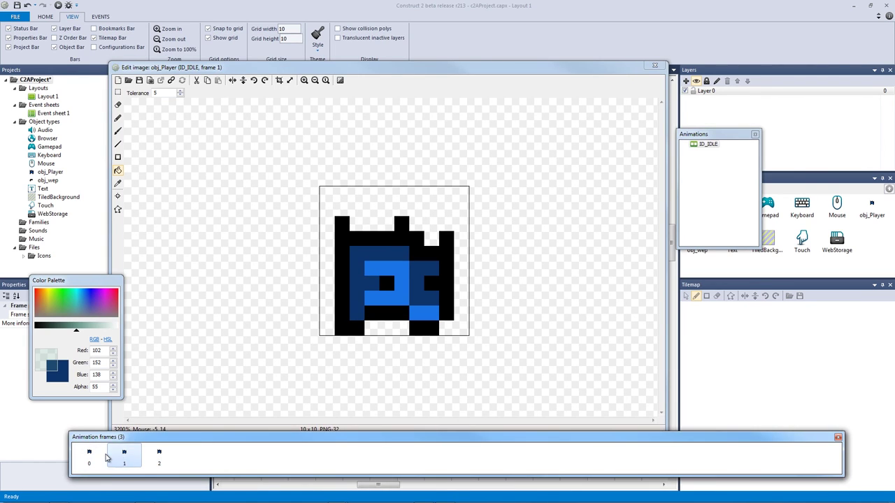
left_click(89, 455)
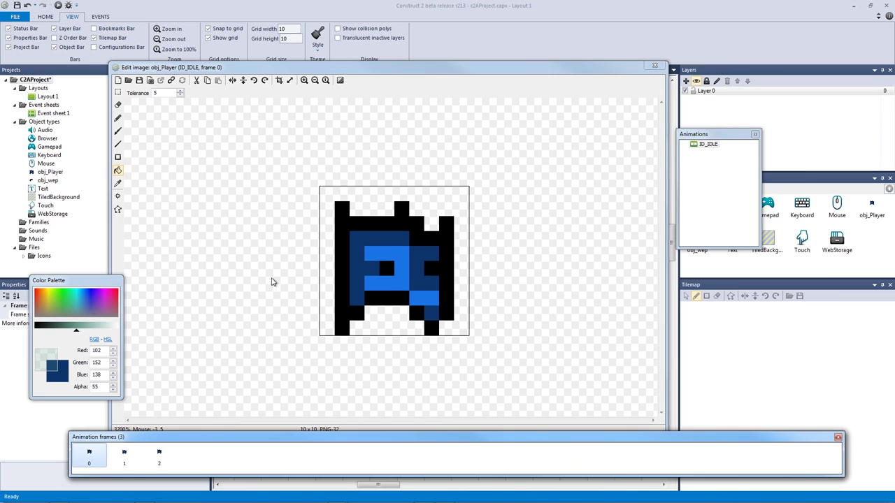
Select the ID_IDLE animation and show its Origin and Gun image points
left_click(717, 159)
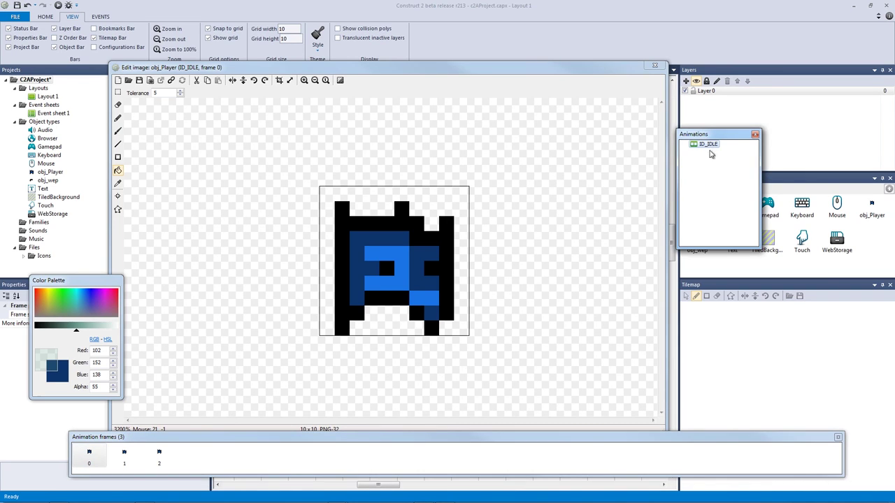
left_click(710, 147)
left_click(119, 197)
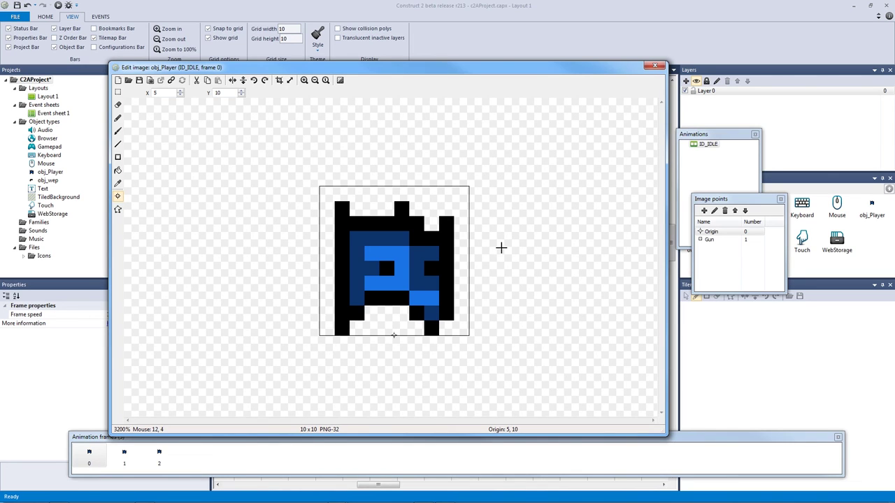
Confirm the Gun point sits at 10, 6 and close the image editor
left_click(707, 240)
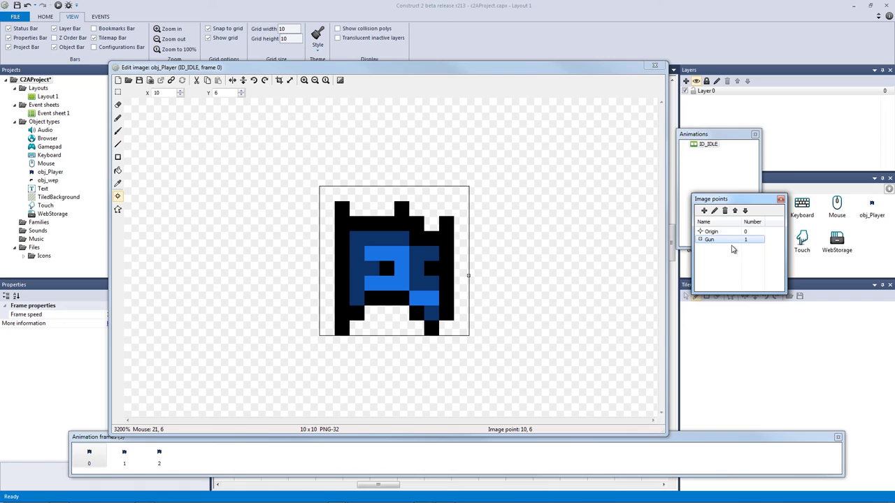
left_click(656, 67)
Place an obj_wep instance beside the player and open its 8x7 pistol image unchanged
left_click(510, 245)
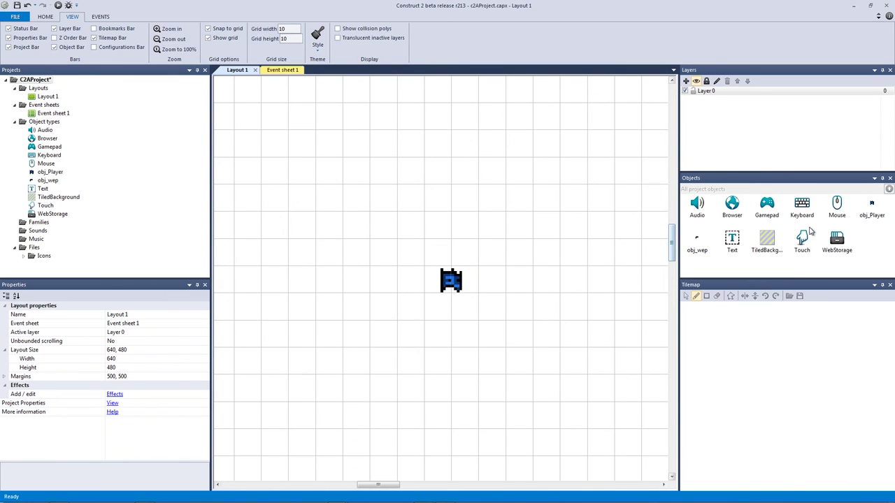
left_click(698, 242)
left_click(477, 275)
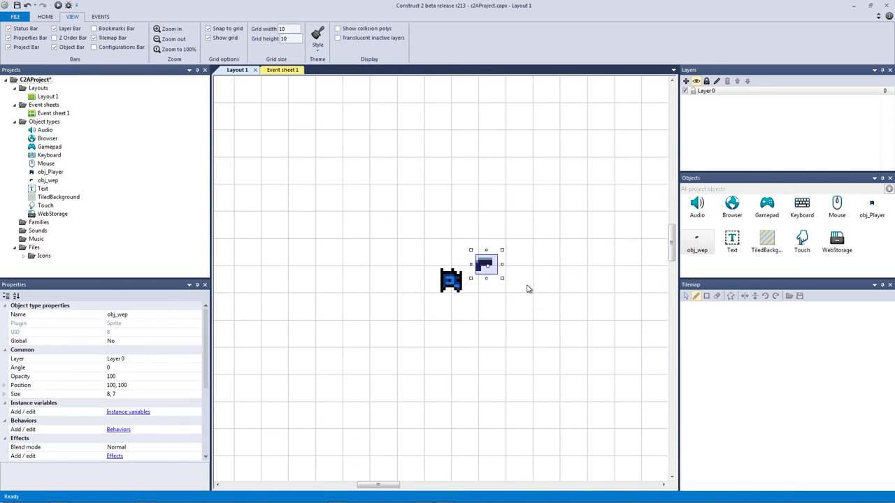
double_click(513, 252)
scroll(457, 218, "up", 4)
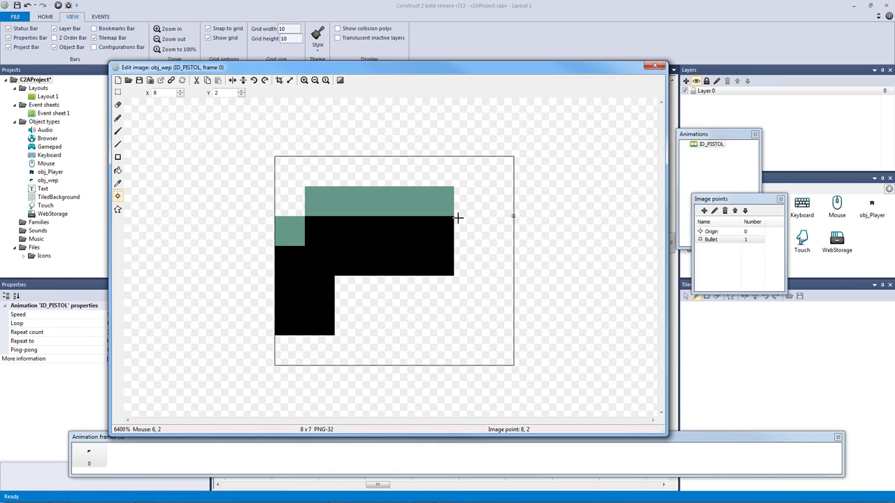
left_click(290, 80)
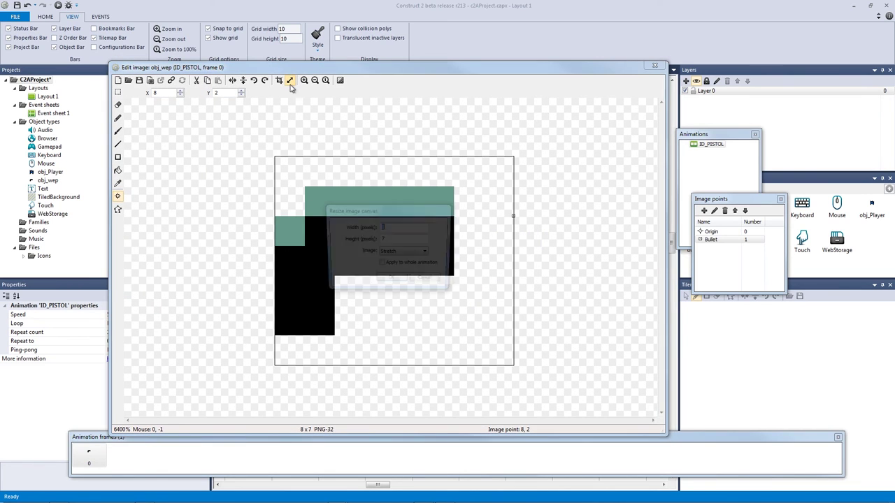
left_click(432, 281)
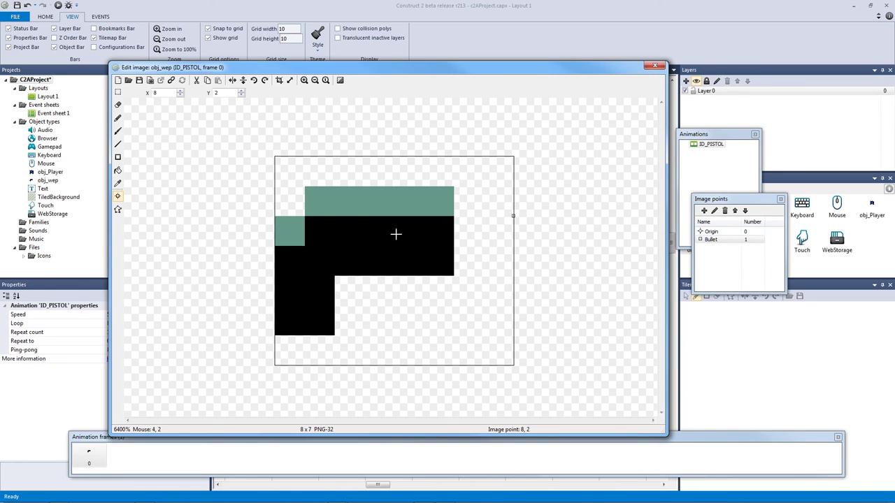
Move the pistol's origin to its left edge (0, 4) and select the Bullet point at 8, 2
left_click(711, 231)
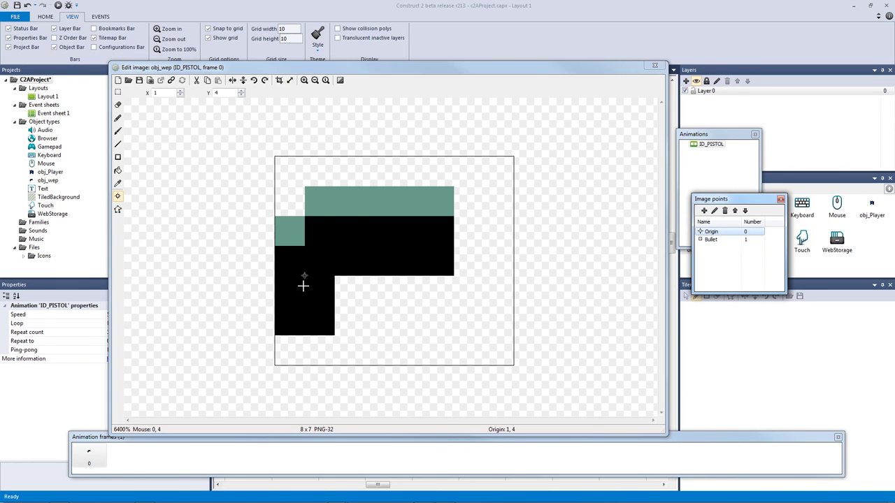
left_click(277, 257)
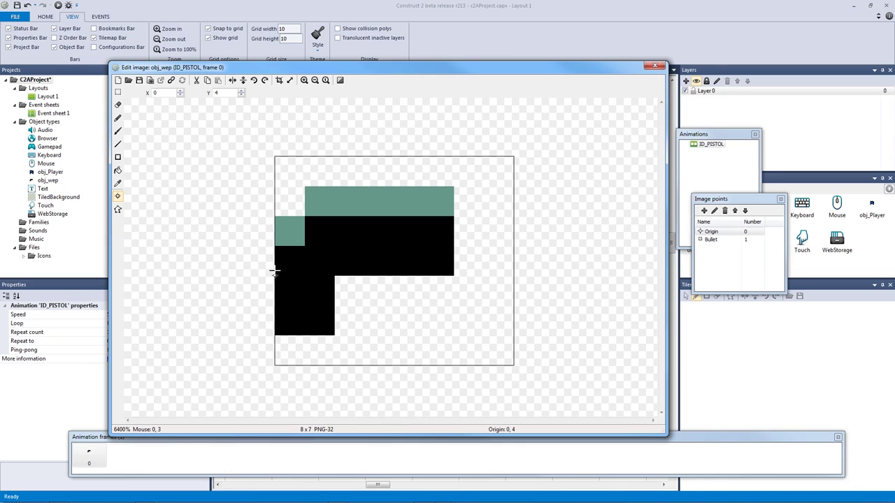
left_click(709, 239)
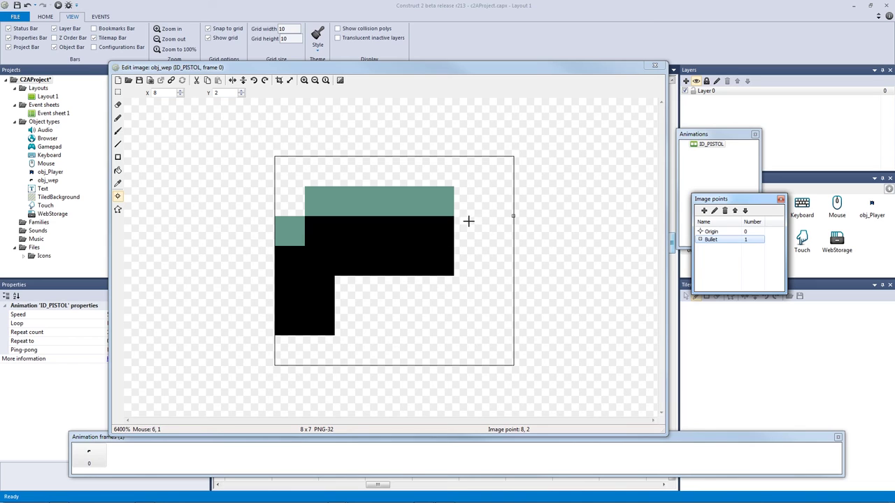
left_click(712, 240)
Add a new animation named ID_MACHINEGUN to the weapon sprite
left_click(715, 162)
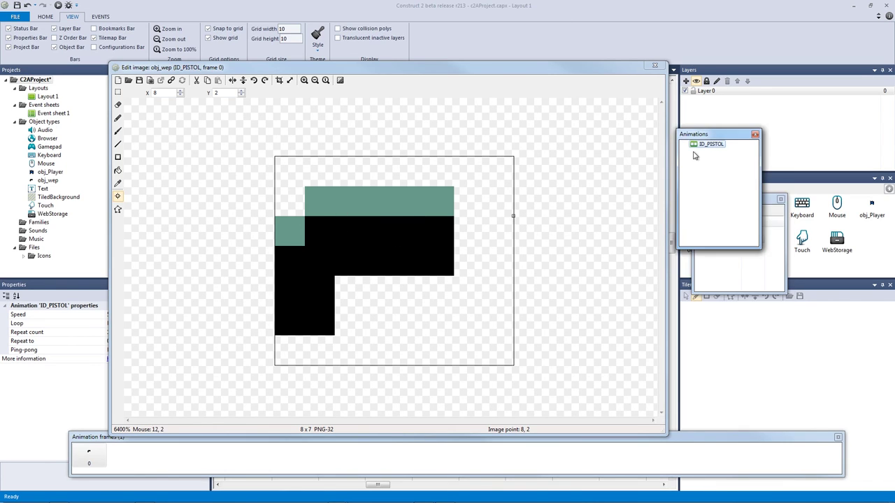
right_click(705, 164)
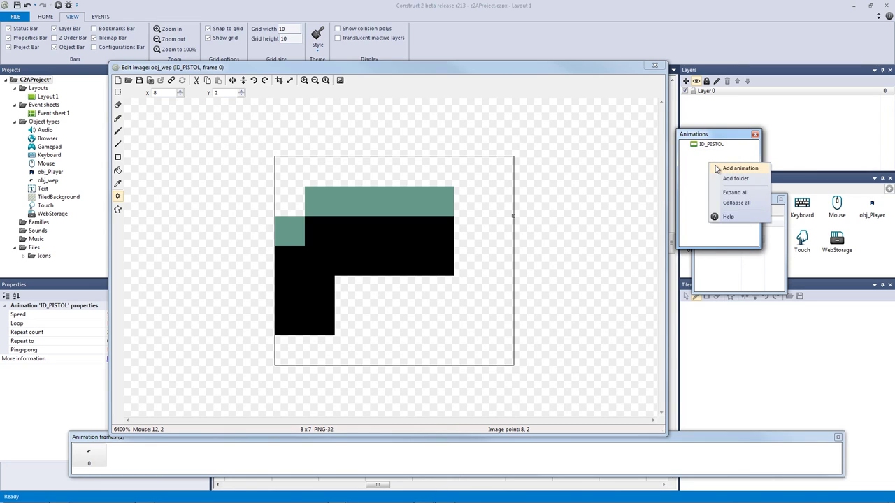
left_click(722, 170)
type("ID_MACH")
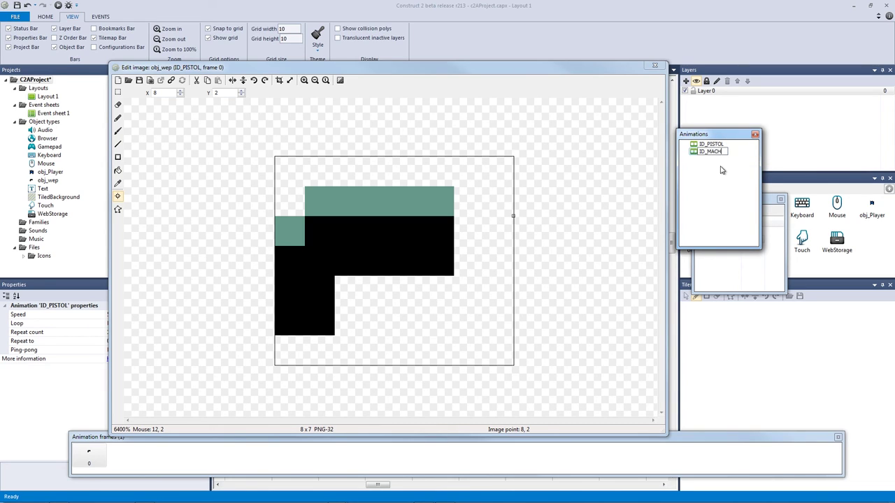
type("INEGUN")
key("Return")
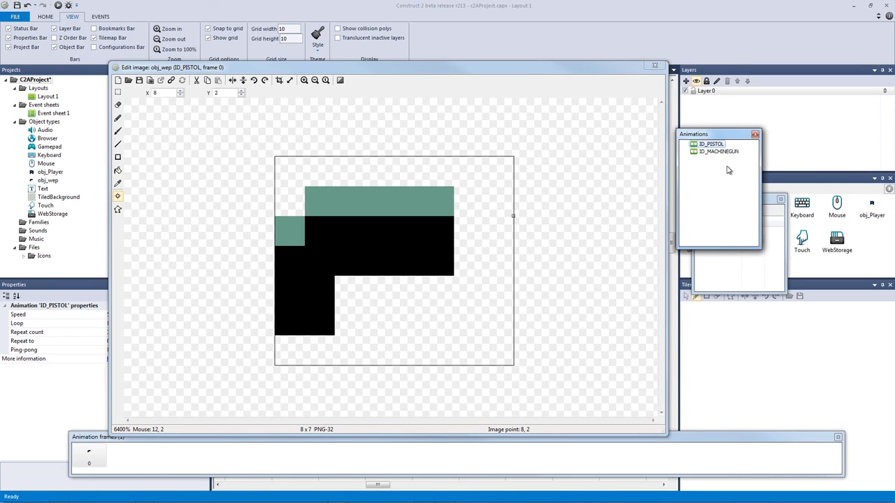
Resize the ID_MACHINEGUN frame's canvas to 10 x 10 pixels
left_click(713, 153)
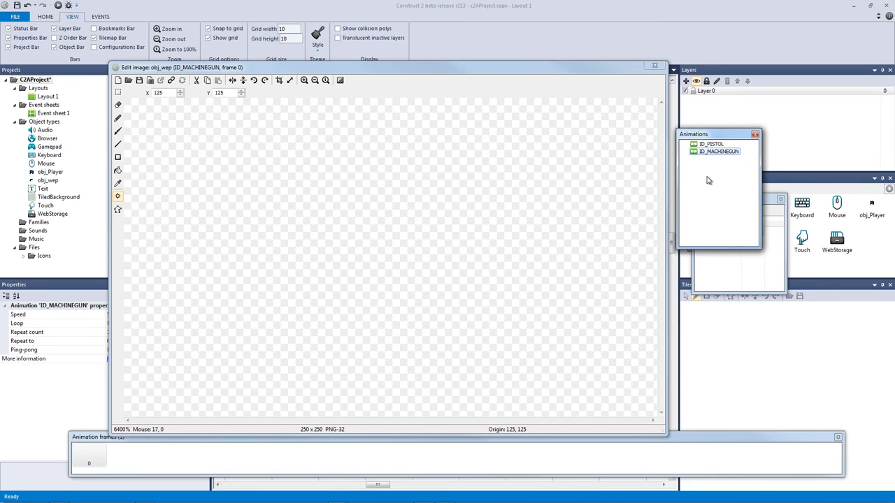
left_click(710, 144)
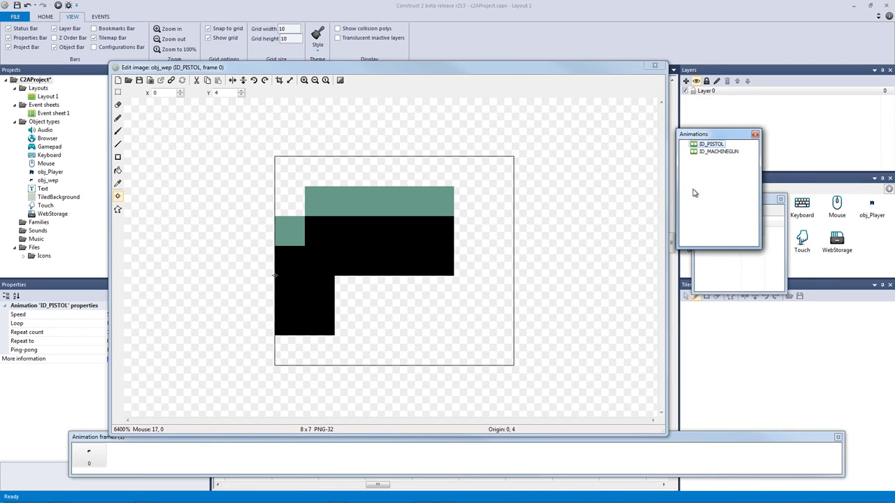
left_click(715, 154)
left_click(289, 79)
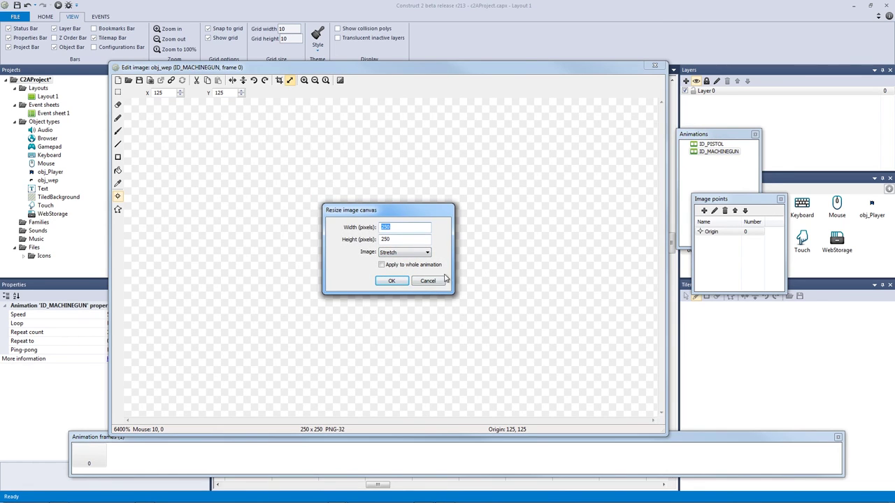
type("10")
key("Tab")
type("10")
key("Return")
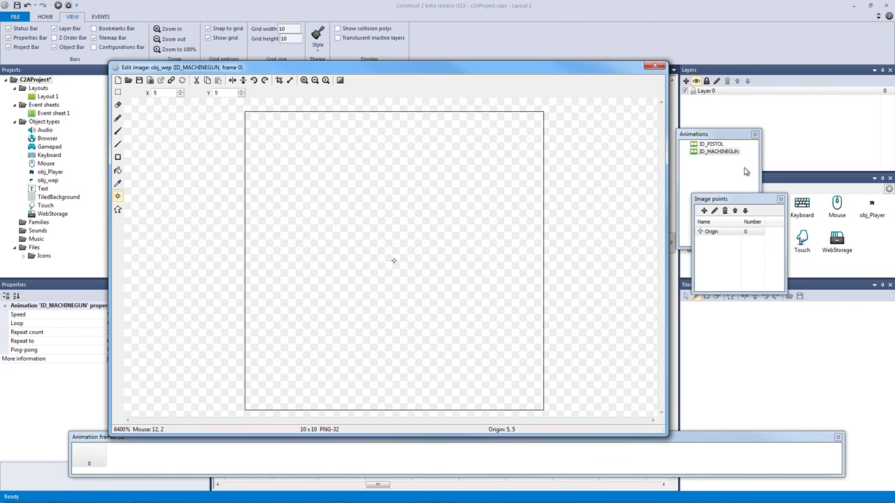
left_click(718, 146)
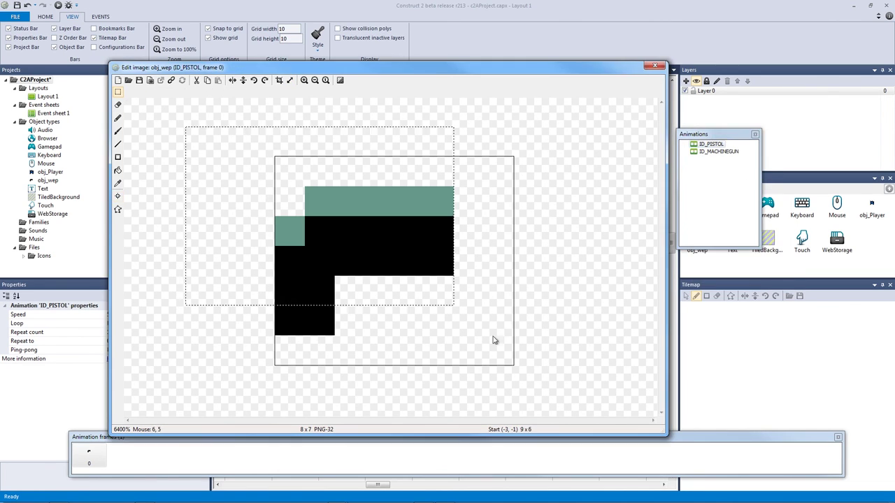
Paste the pistol into the machine-gun frame, align it left and extend the teal barrel
left_click(731, 152)
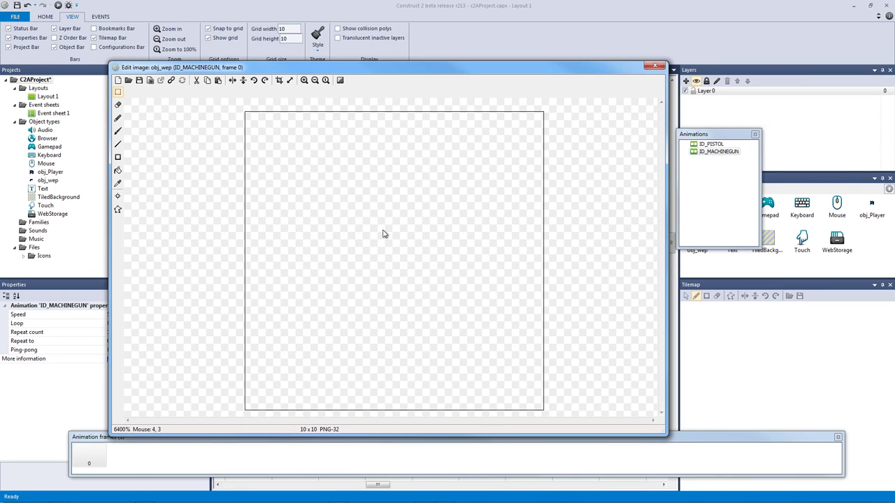
key("ctrl+v")
left_click_drag(329, 217, 305, 264)
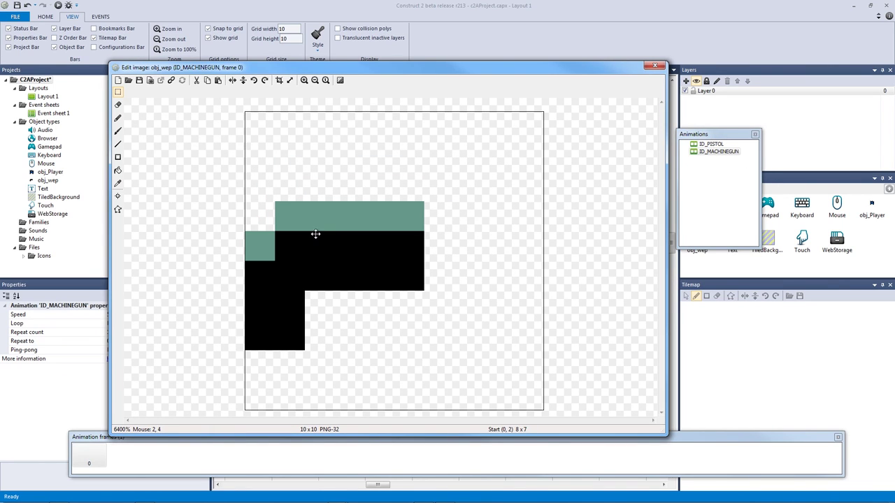
left_click(144, 171)
left_click(118, 185)
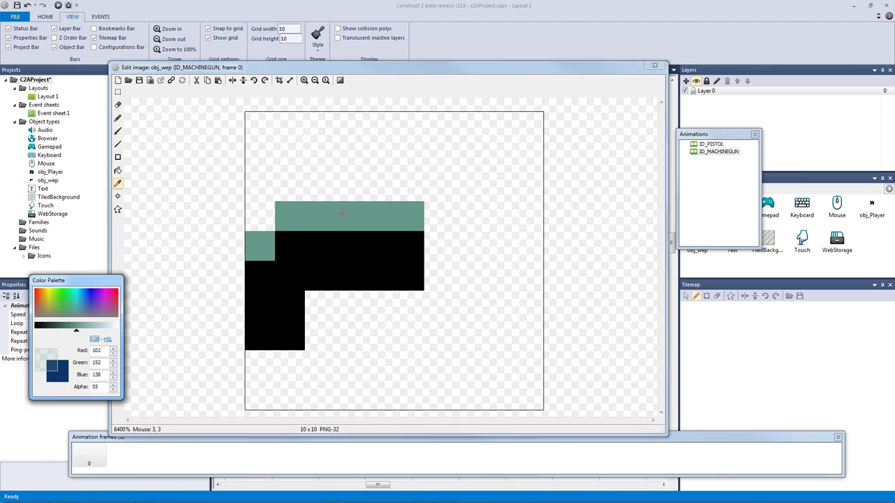
left_click(117, 118)
left_click_drag(418, 202, 479, 202)
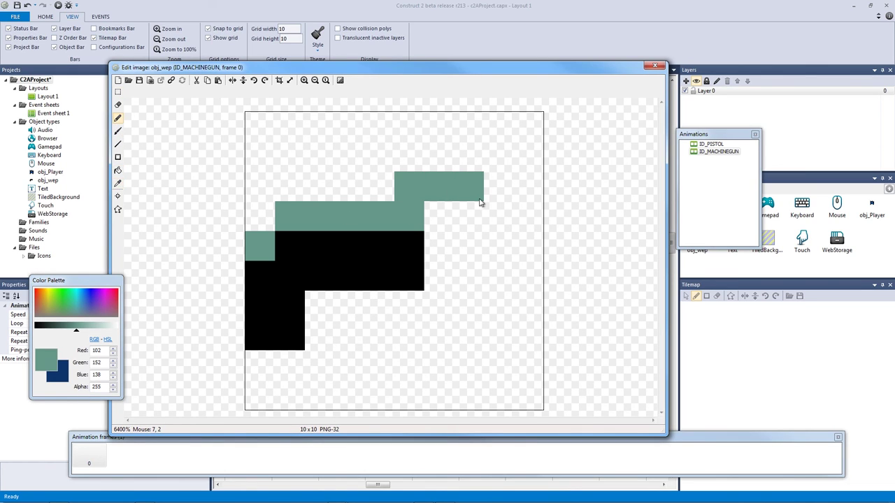
mouse_move(436, 224)
left_mouse_down()
mouse_move(459, 223)
mouse_move(436, 269)
mouse_move(466, 269)
left_mouse_up()
Paint a grey muzzle at the barrel tip using lighter and darker greys
left_click(372, 265, "alt")
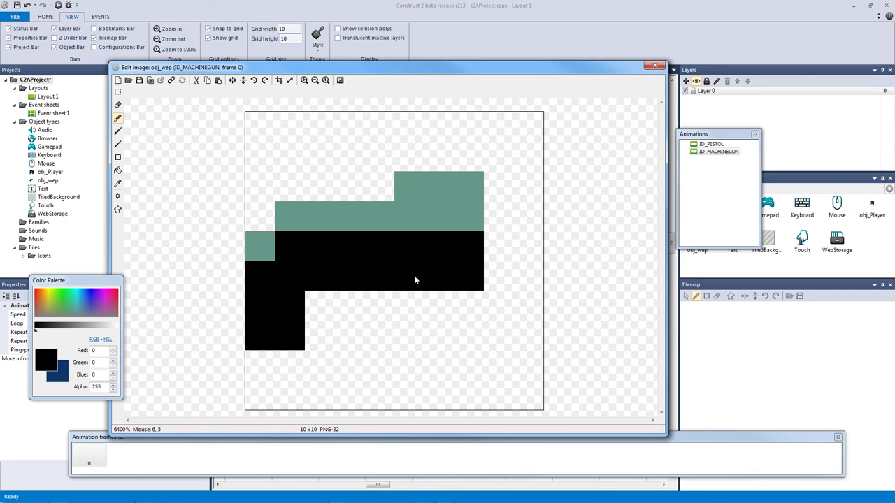
left_click(71, 330)
mouse_move(479, 186)
left_mouse_down()
mouse_move(469, 267)
mouse_move(382, 234)
mouse_move(442, 231)
mouse_move(463, 242)
mouse_move(468, 280)
left_mouse_up()
left_click(55, 329)
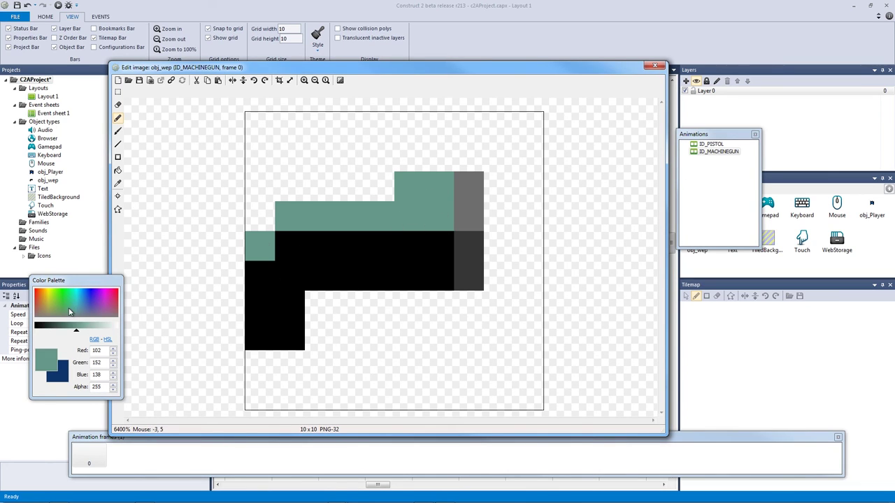
Add darker teal shading along the barrel and crop the image to 10 x 8
left_click(71, 312)
left_click(68, 330)
left_click(409, 186)
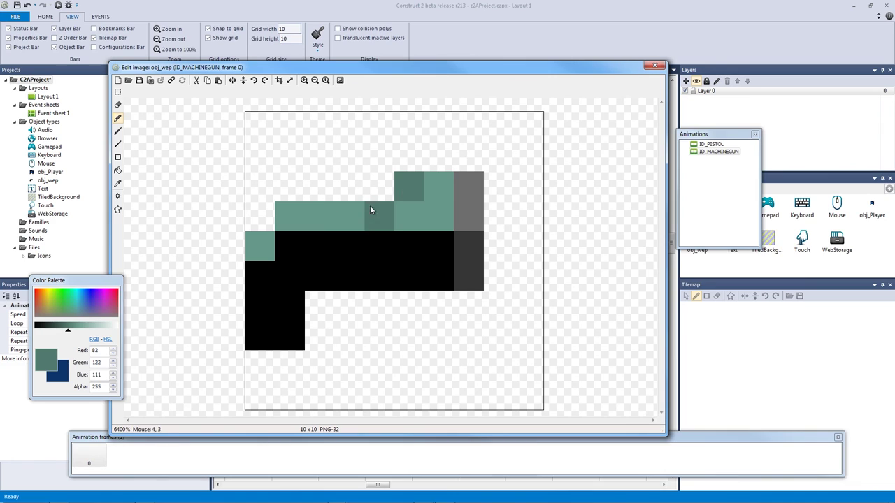
left_click_drag(370, 210, 289, 212)
key("ctrl+z")
left_click(283, 228)
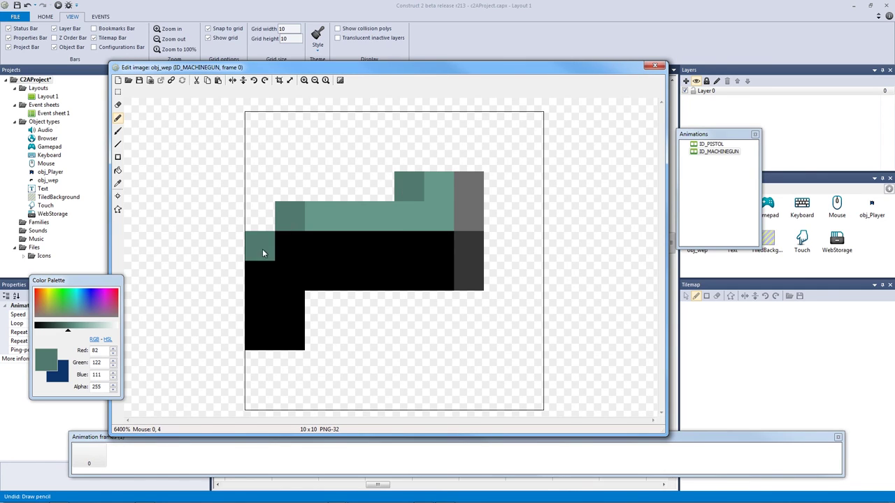
key("ctrl+z")
left_click(720, 151)
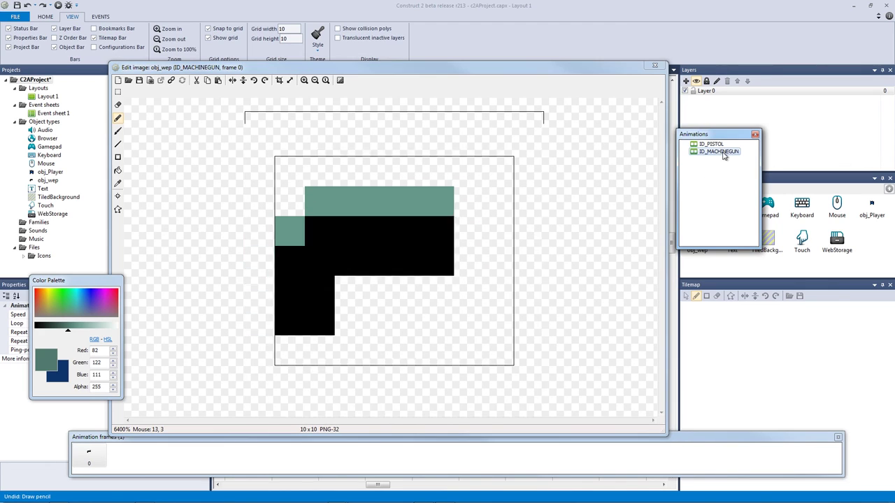
left_click(279, 81)
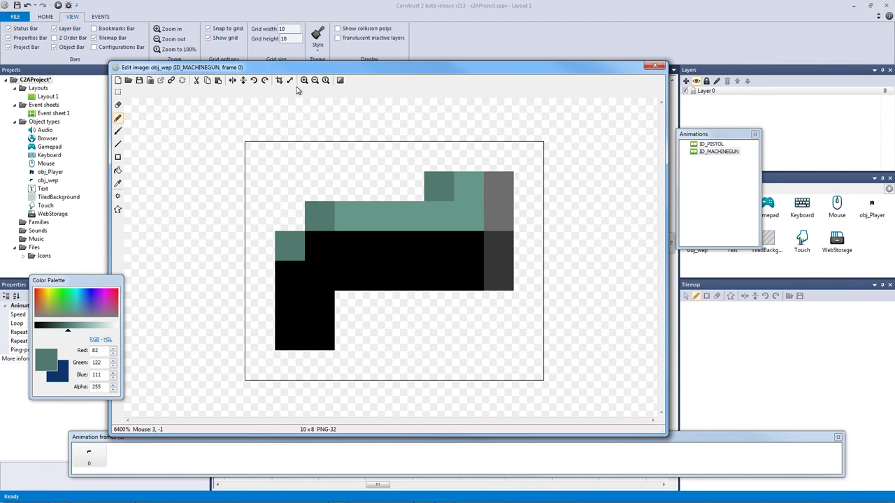
Review the machine-gun canvas size and selection without making changes
left_click(290, 81)
left_click(442, 285)
left_click(117, 91)
left_click_drag(222, 144, 297, 294)
left_click(296, 293)
Add a Bullet image point at the machine-gun muzzle (10, 3) and compare both animations
left_click(118, 196)
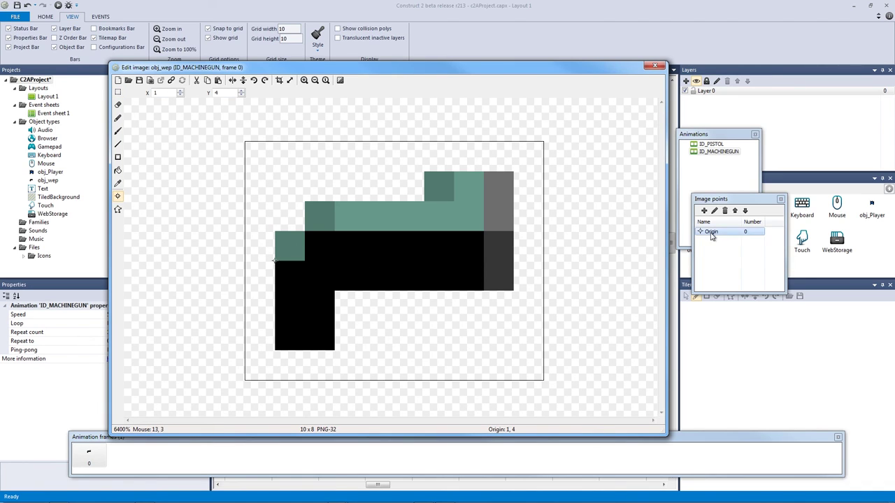
left_click(704, 211)
right_click(727, 242)
left_click(745, 262)
type("Bullet")
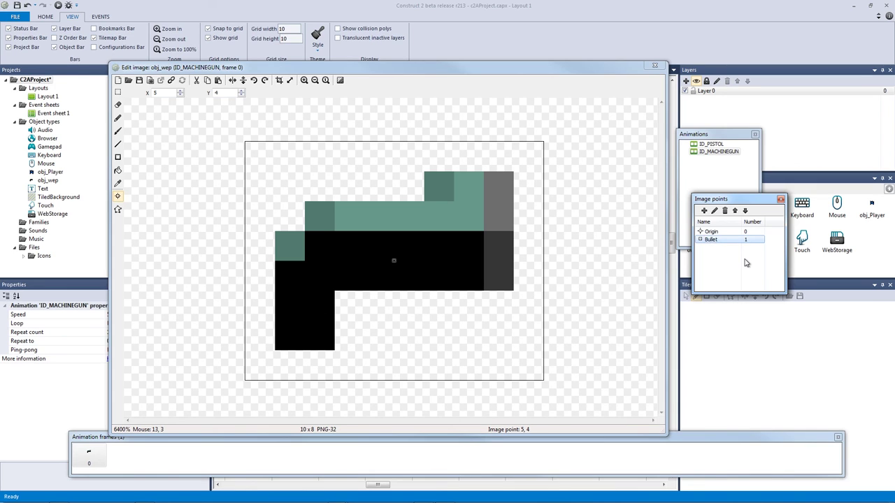
left_click(544, 236)
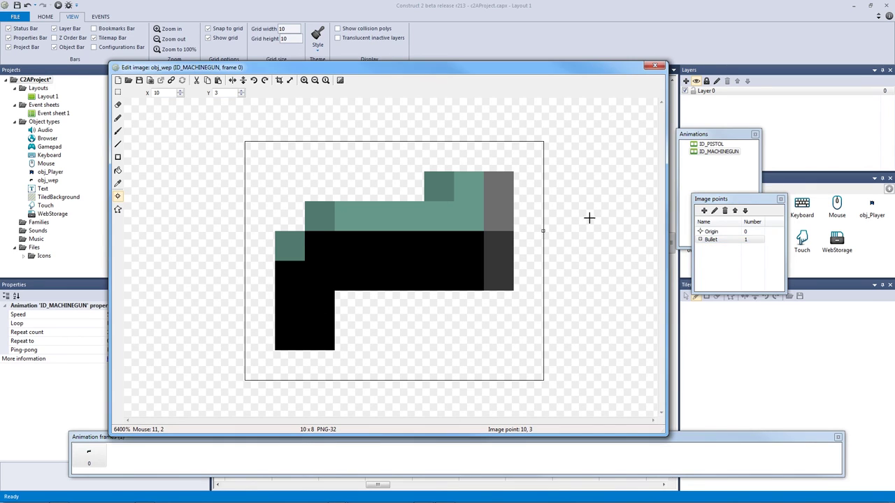
left_click(703, 145)
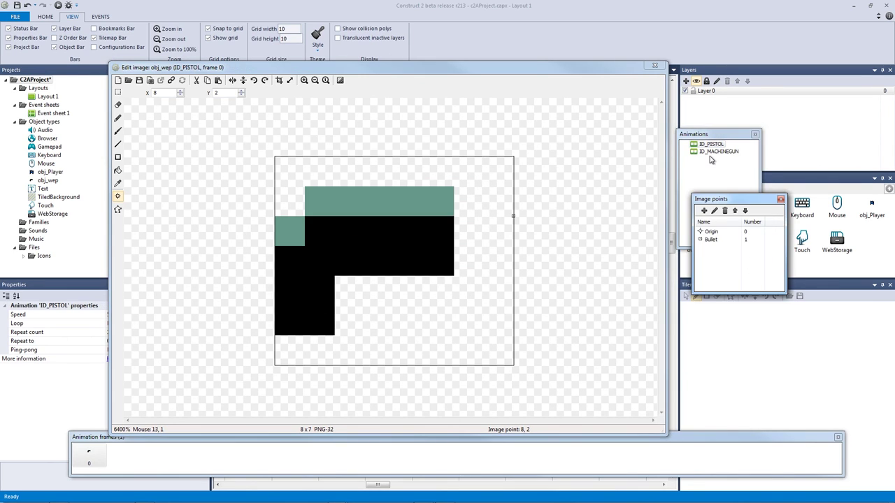
left_click(713, 152)
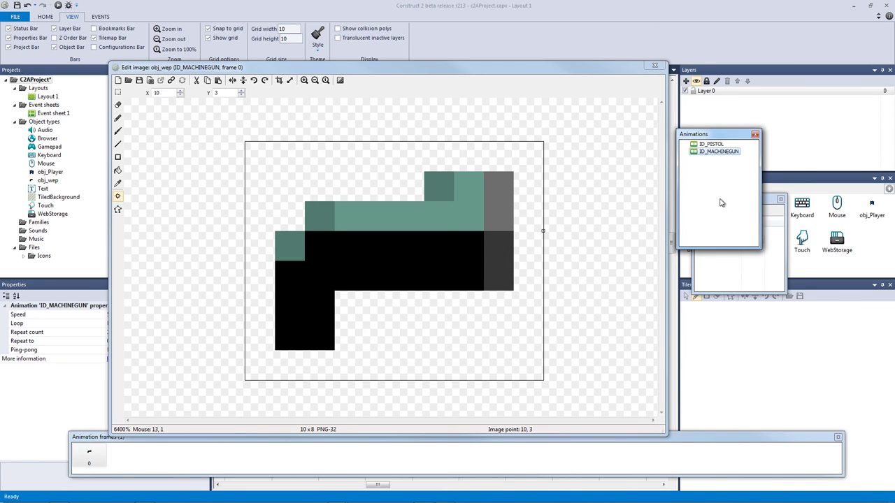
left_click(654, 65)
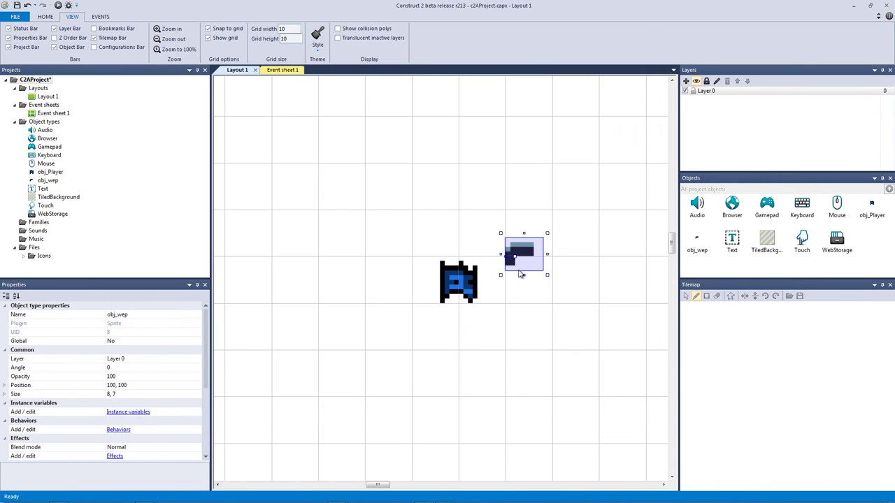
left_click_drag(204, 384, 203, 332)
left_click(513, 337)
left_click(518, 256)
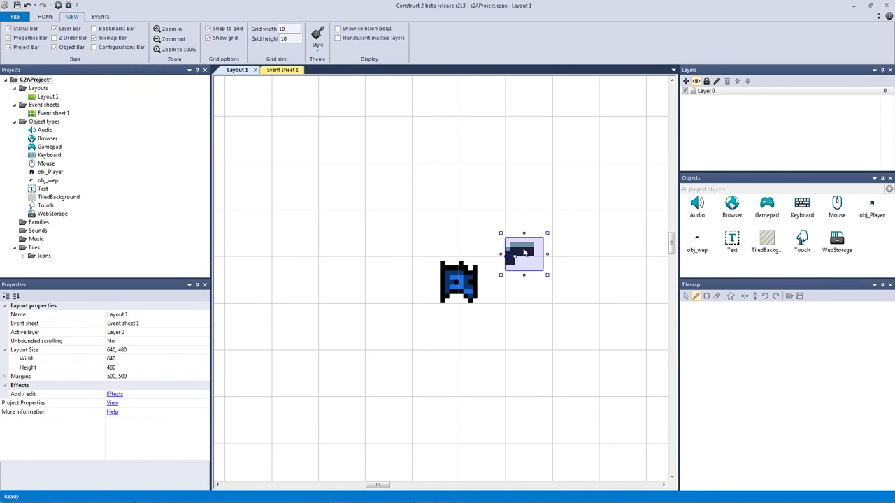
left_click(520, 324)
double_click(578, 312)
Insert a new Sprite on the layout with a 10 x 10 canvas
double_click(416, 210)
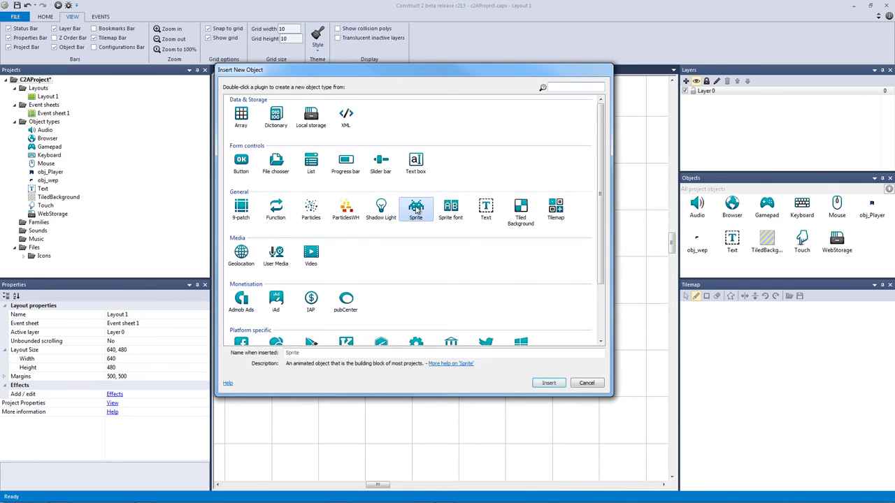
left_click(398, 319)
left_click(290, 80)
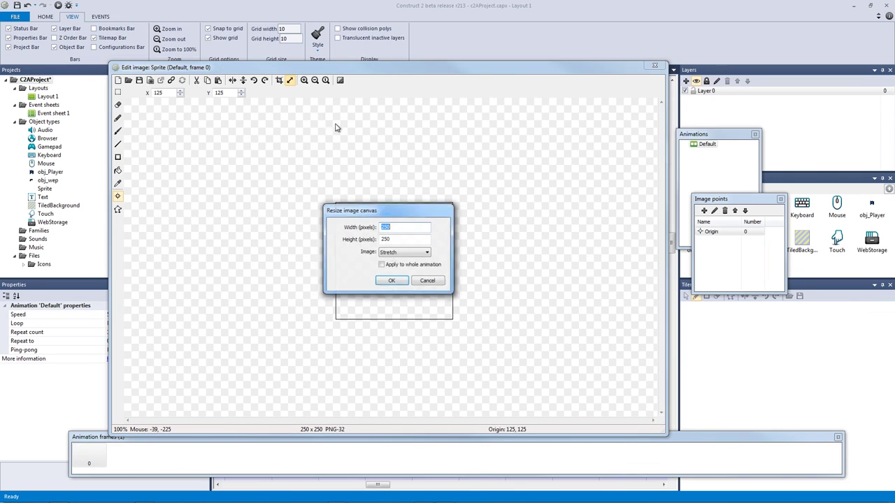
type("10")
key("Return")
Fill the sprite with red at opacity 55 and close the editor
left_click(117, 170)
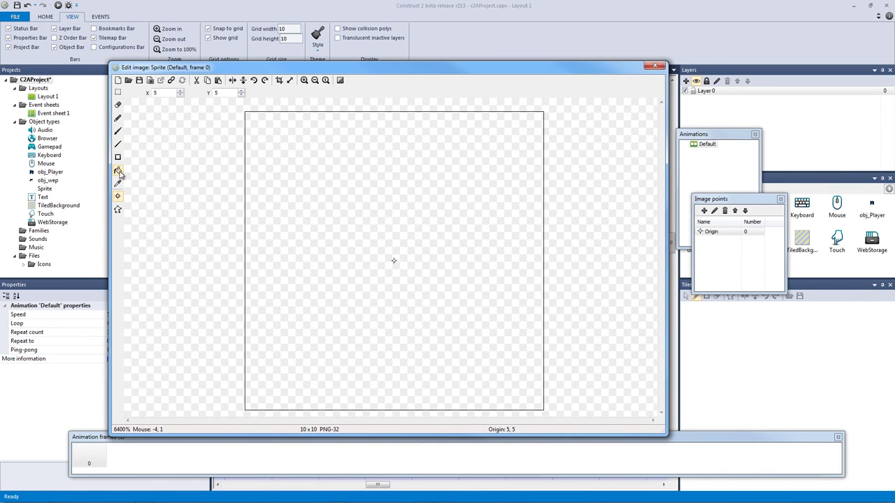
left_click_drag(63, 292, 118, 292)
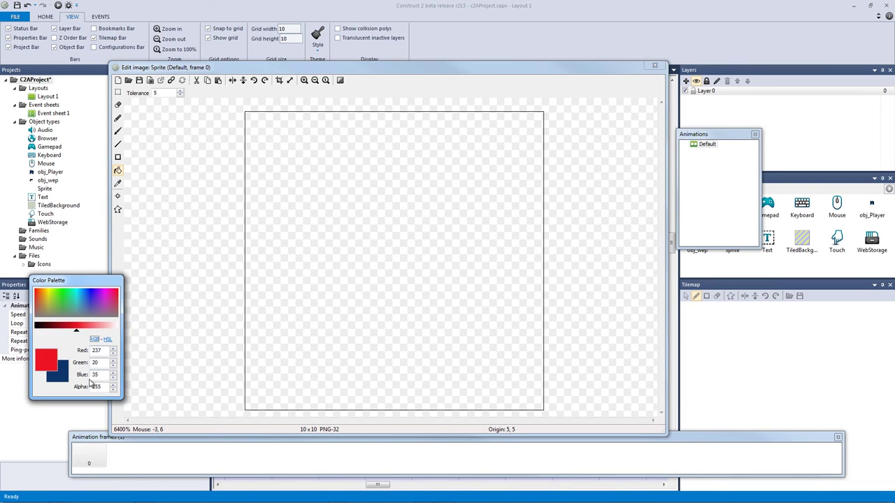
double_click(98, 387)
type("55")
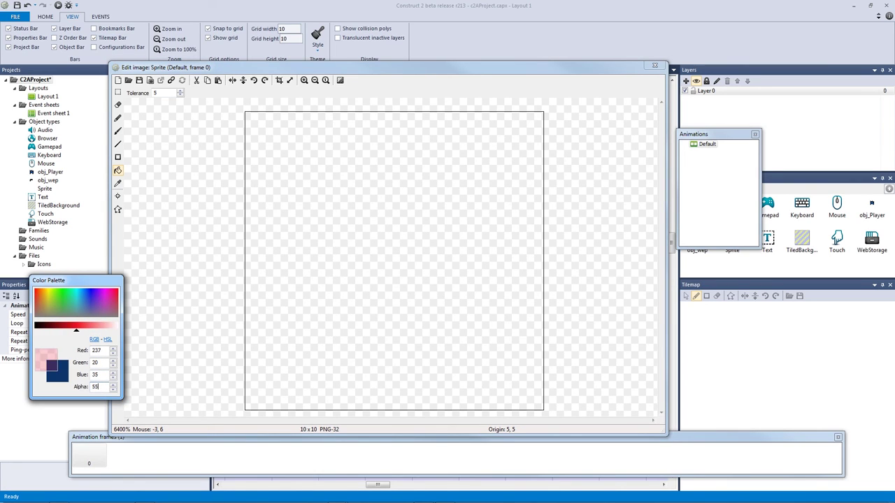
left_click(284, 259)
left_click(659, 67)
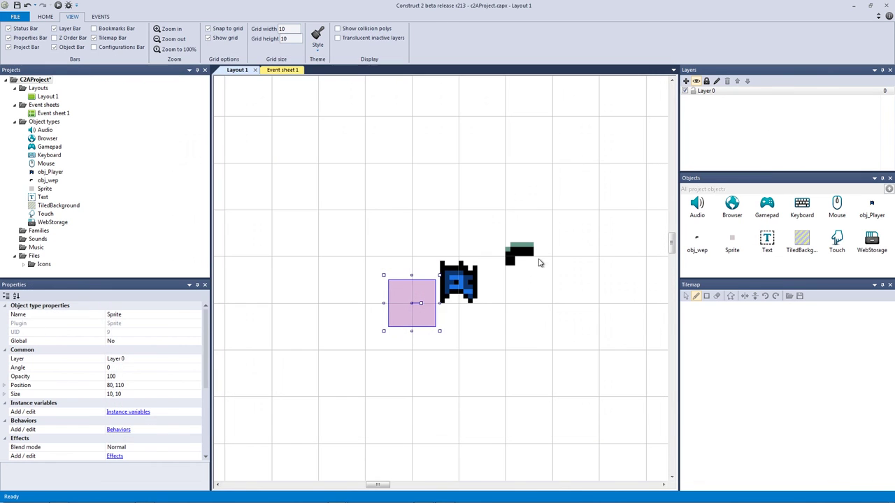
Move the sprite's origin to the top-left corner (0, 0) via Quick assign
double_click(408, 305)
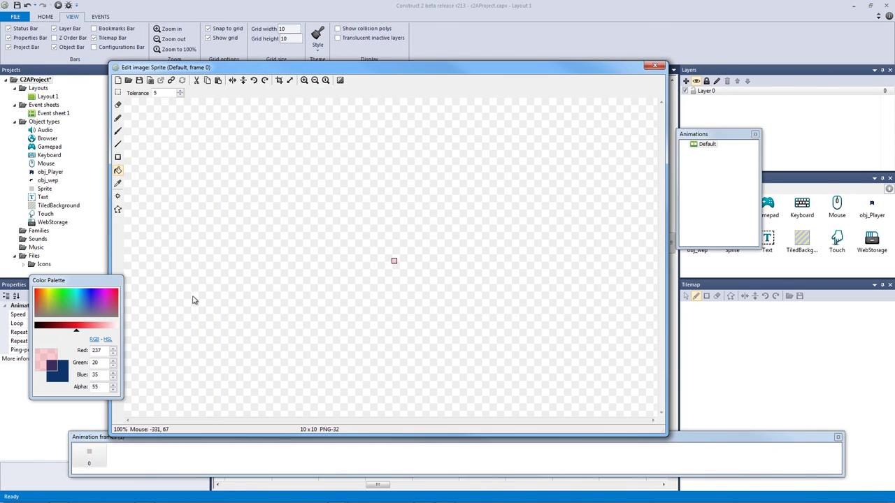
left_click(117, 197)
scroll(433, 230, "up", 3)
right_click(726, 235)
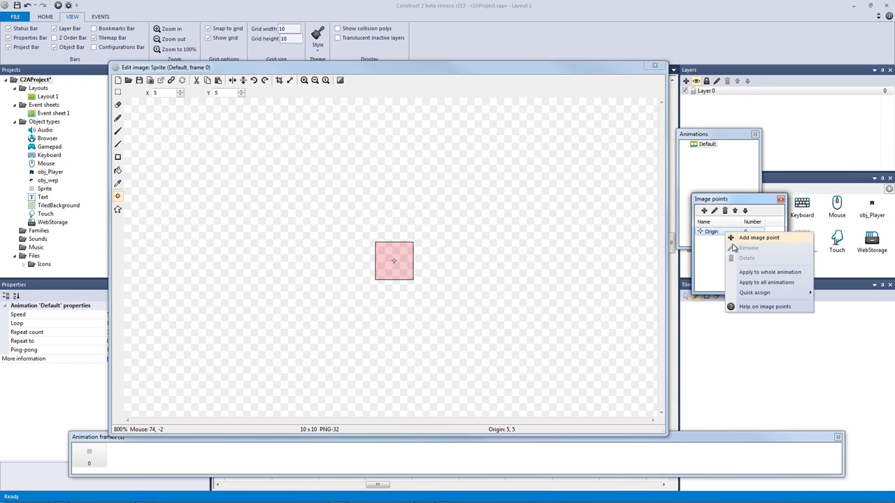
mouse_move(802, 294)
left_click(838, 295)
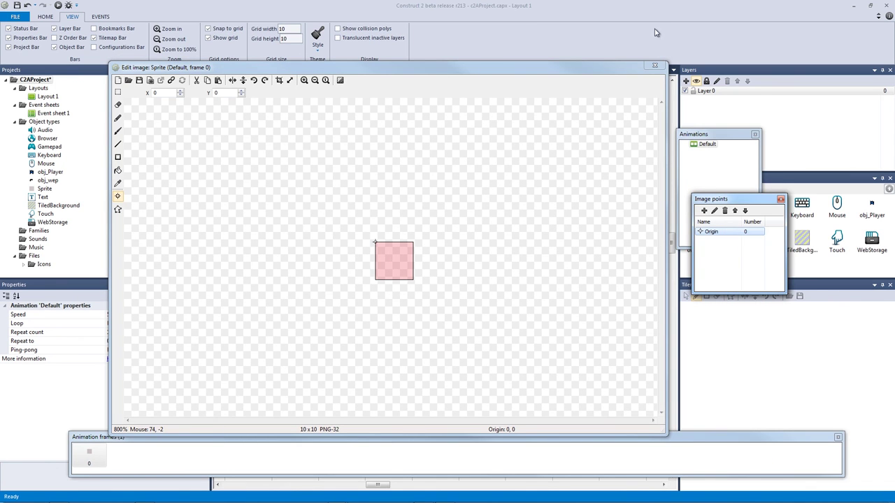
left_click(654, 66)
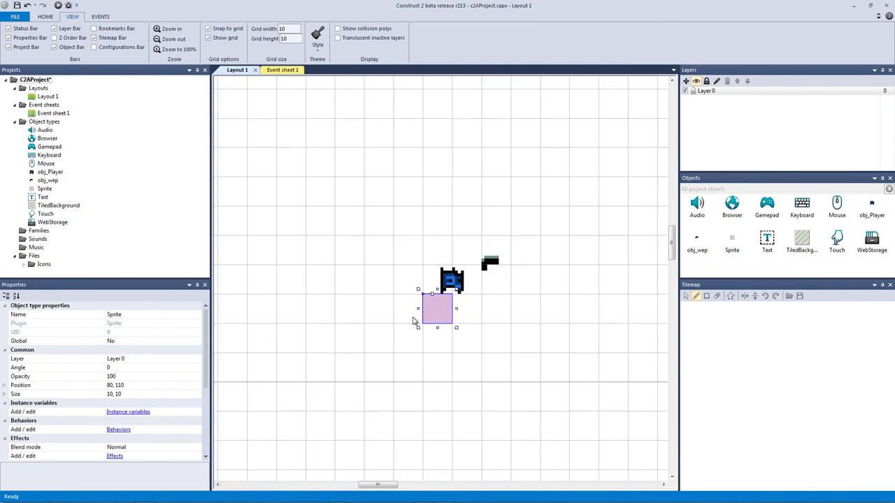
Stretch the red sprite to 320 x 10 from the layout's left edge and name it obj_Collision
scroll(413, 321, "down", 2, "ctrl")
left_click_drag(421, 297, 279, 297)
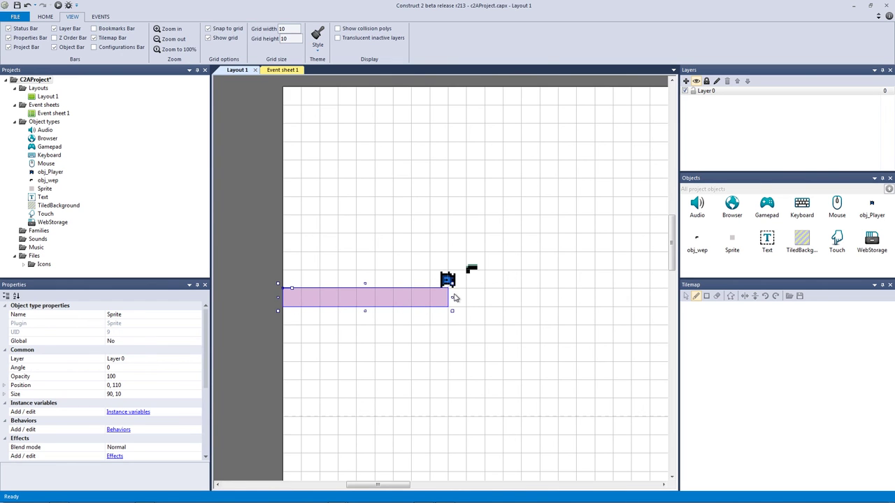
left_click_drag(452, 299, 627, 298)
left_click_drag(595, 335, 641, 330)
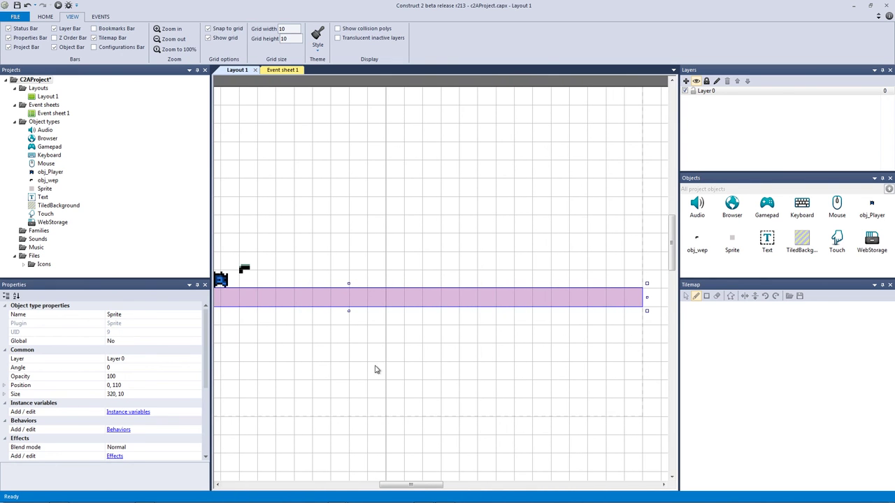
left_click_drag(411, 485, 387, 485)
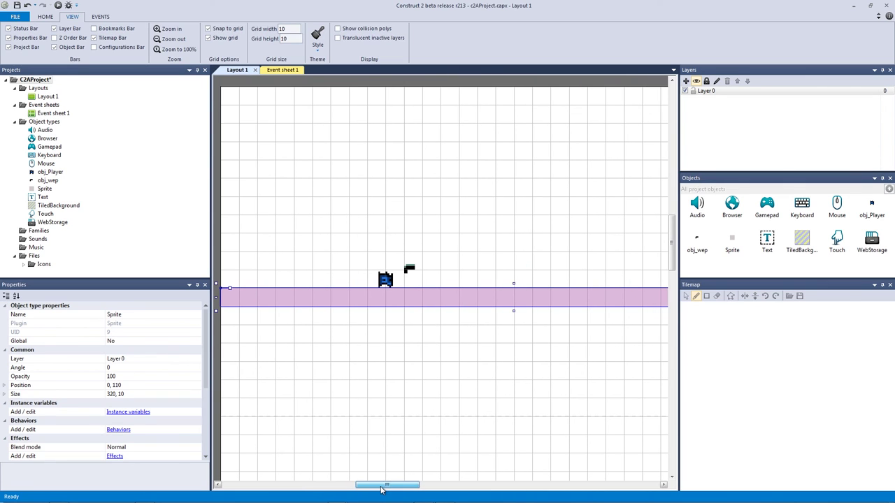
left_click(155, 316)
type("obj_Co")
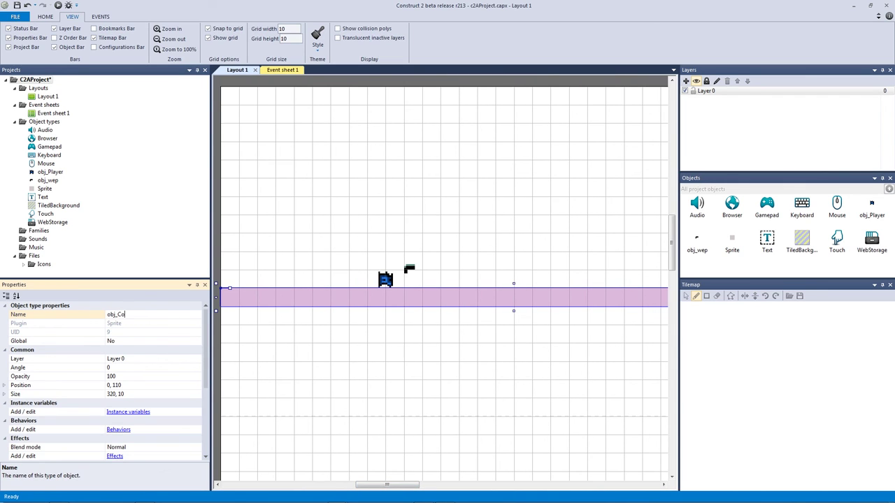
type("llision")
Name the red floor strip obj_Collision and add the Solid behavior to it
key("Return")
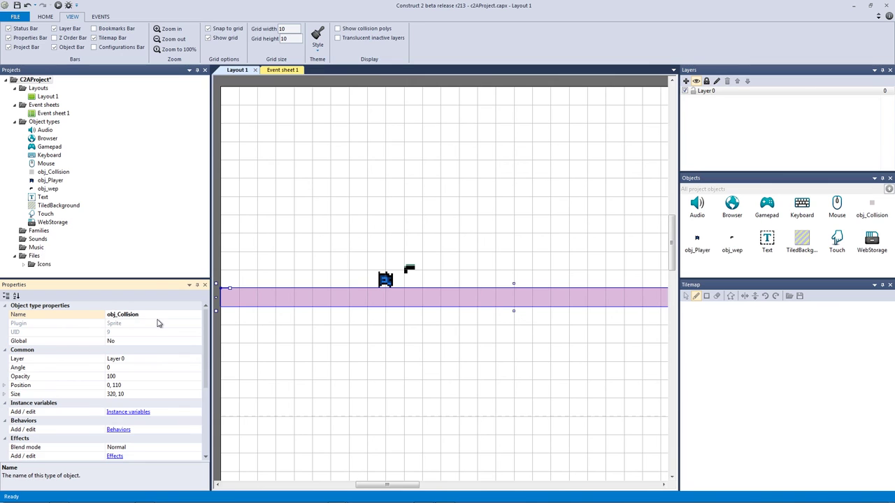
left_click(126, 429)
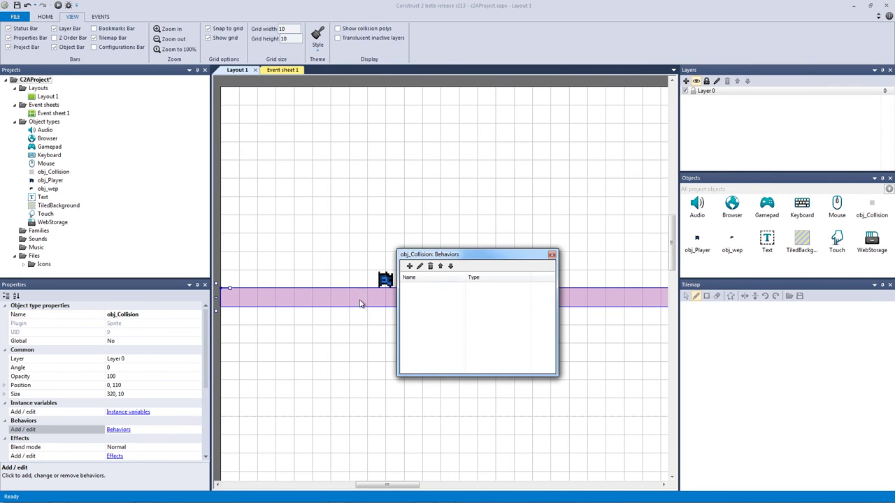
left_click(410, 266)
double_click(461, 207)
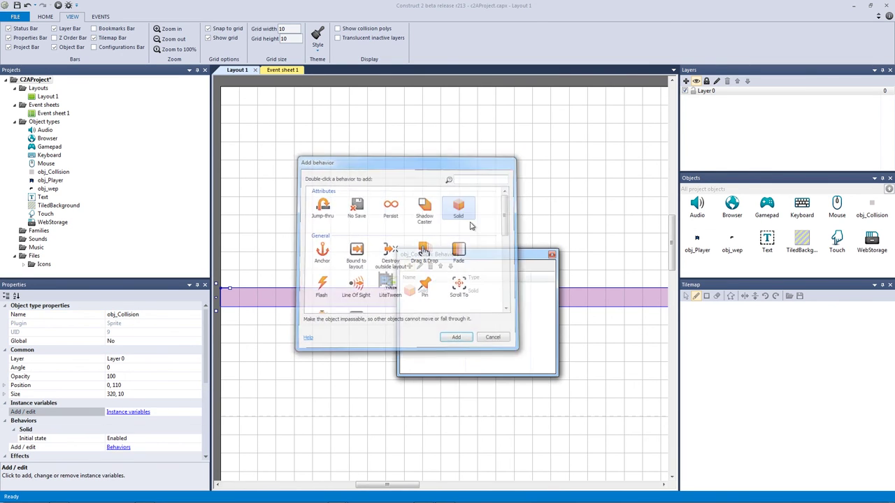
left_click(551, 254)
Deselect the floor strip and save the Construct 2 project
left_click(452, 230)
scroll(452, 230, "up", 5, "ctrl")
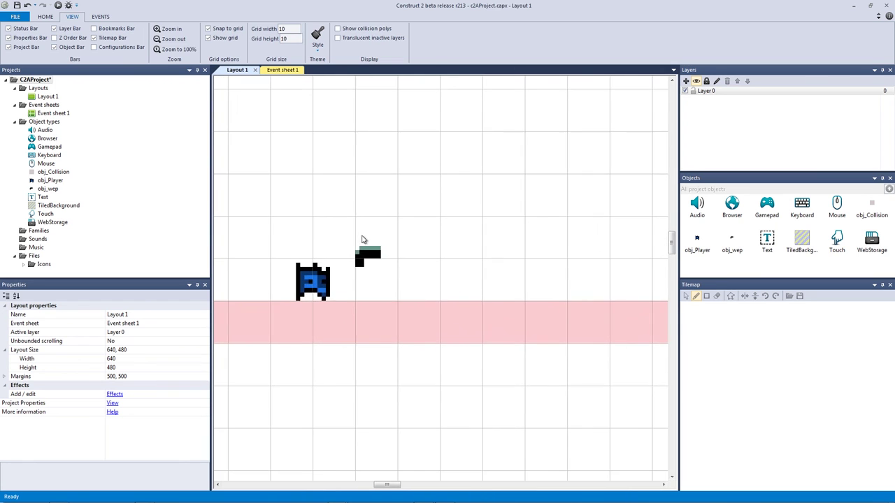
key("ctrl+s")
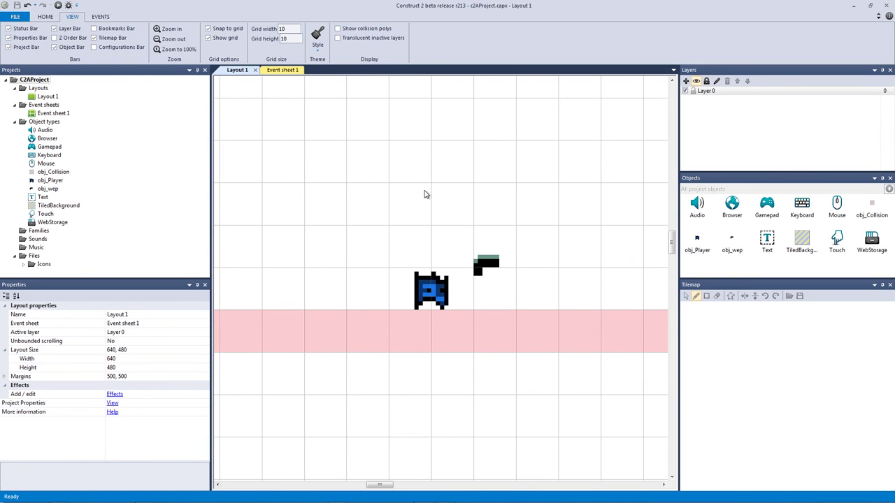